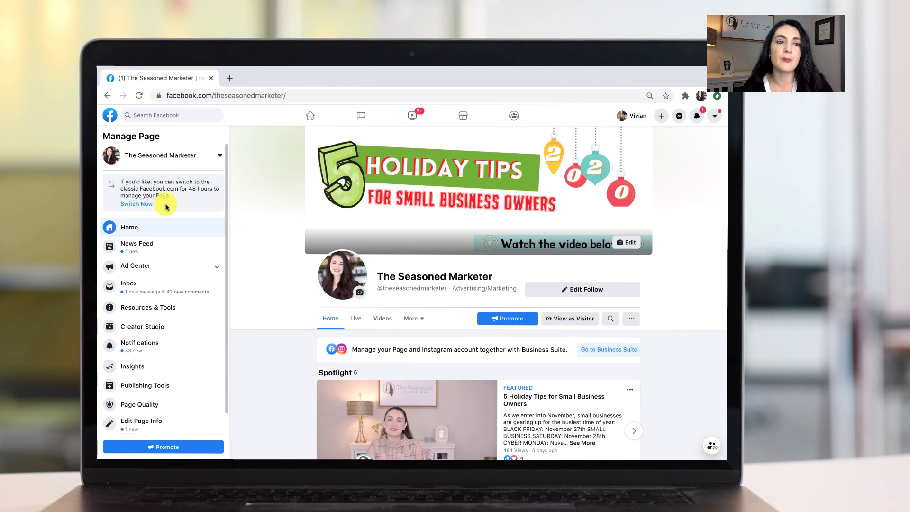
Step: Switch the page to classic Facebook, answering Yes to missing features and submitting the feedback
left_click(139, 205)
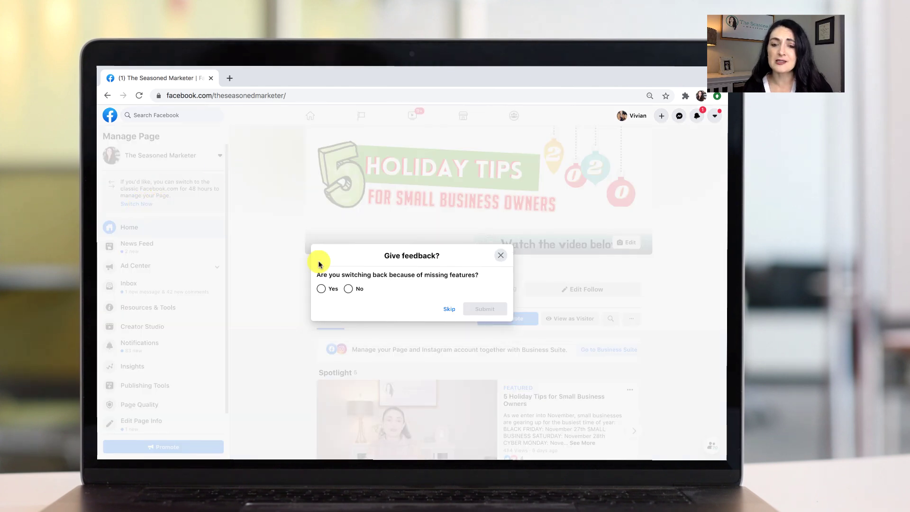
left_click(321, 289)
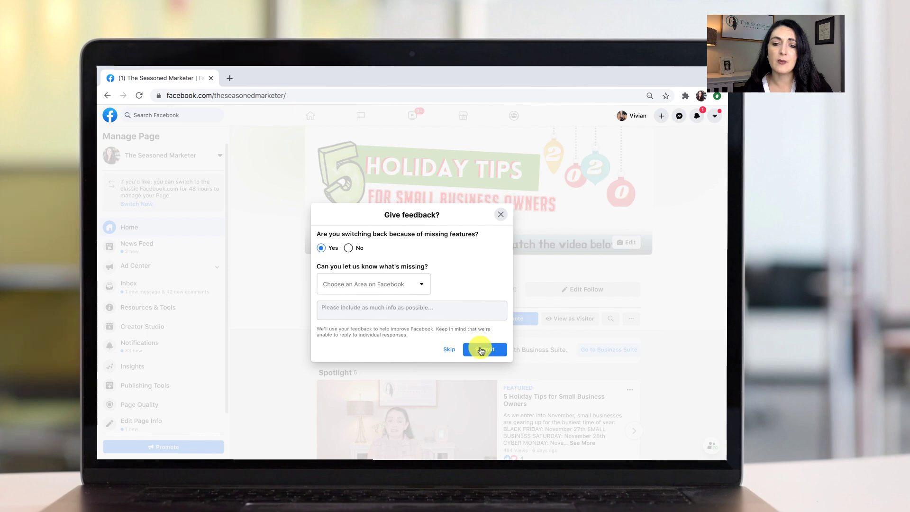
left_click(481, 352)
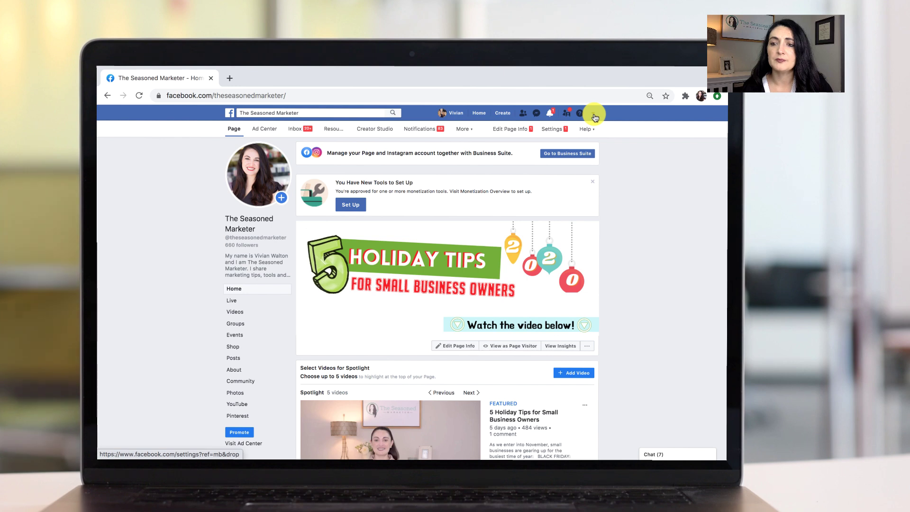
Step: Switch from classic Facebook back to the new Facebook layout
left_click(594, 115)
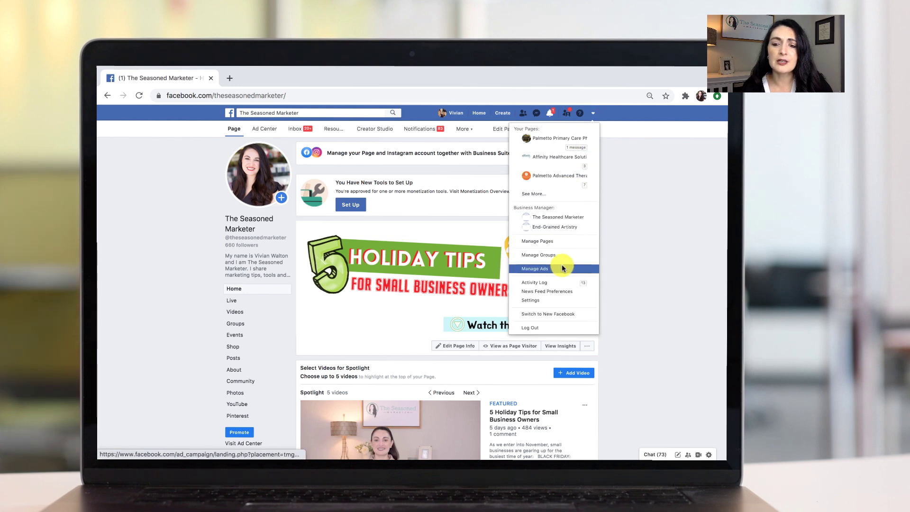
left_click(550, 315)
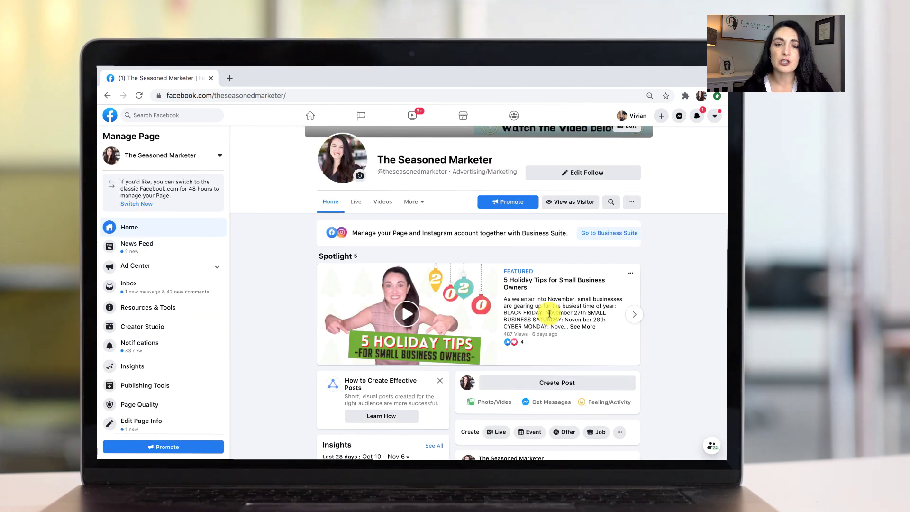
Step: Find the November 2 holiday tips video post on the page and expand its full text
left_click(434, 341)
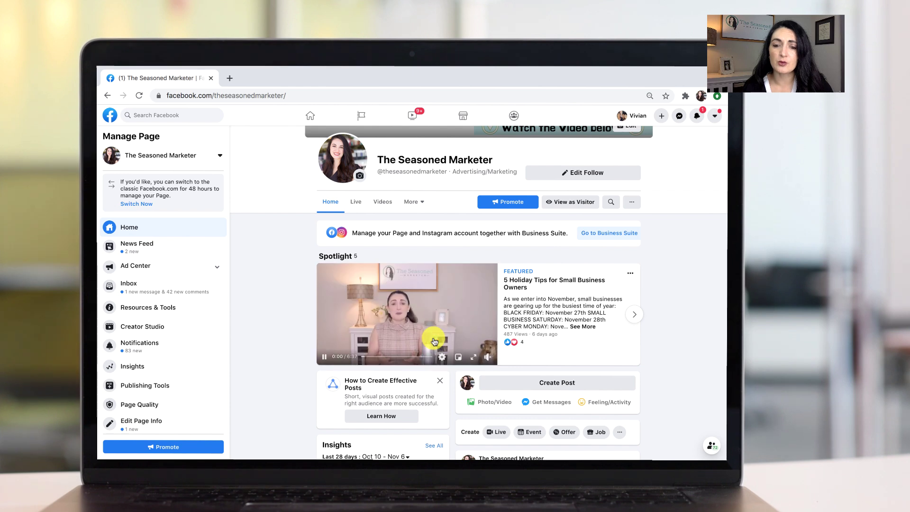
scroll(434, 341, "down", 3)
scroll(434, 339, "down", 3)
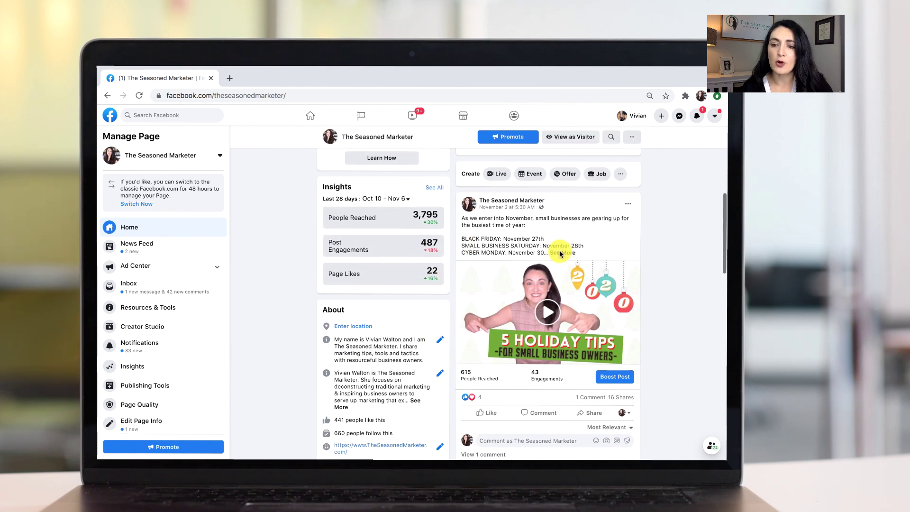
left_click(561, 253)
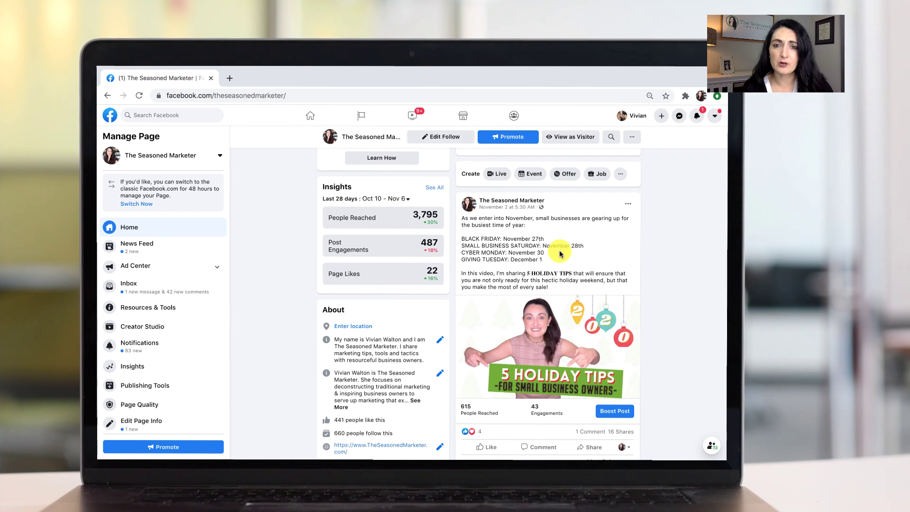
scroll(559, 254, "down", 1)
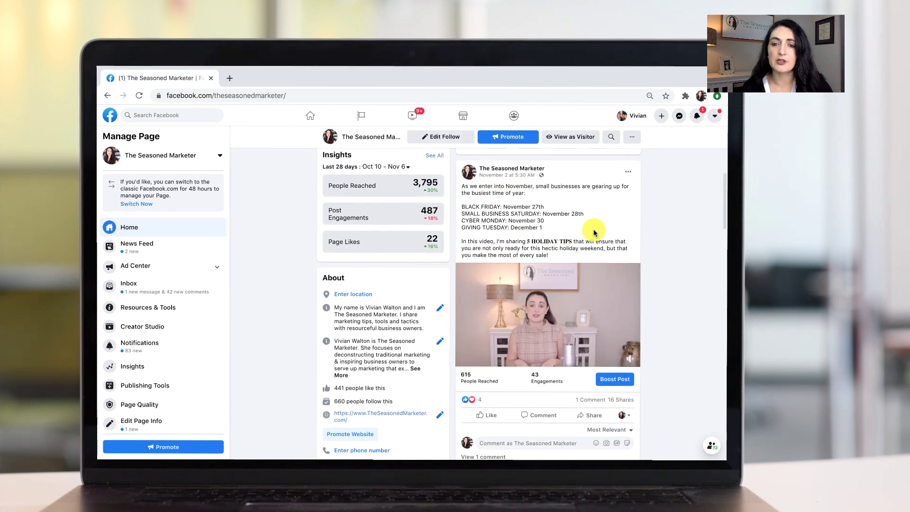
scroll(642, 268, "down", 1)
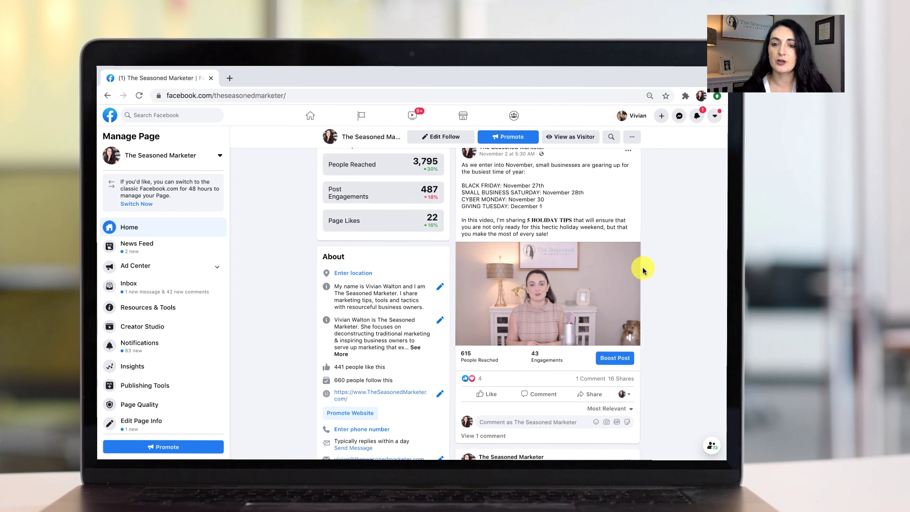
scroll(588, 283, "down", 2)
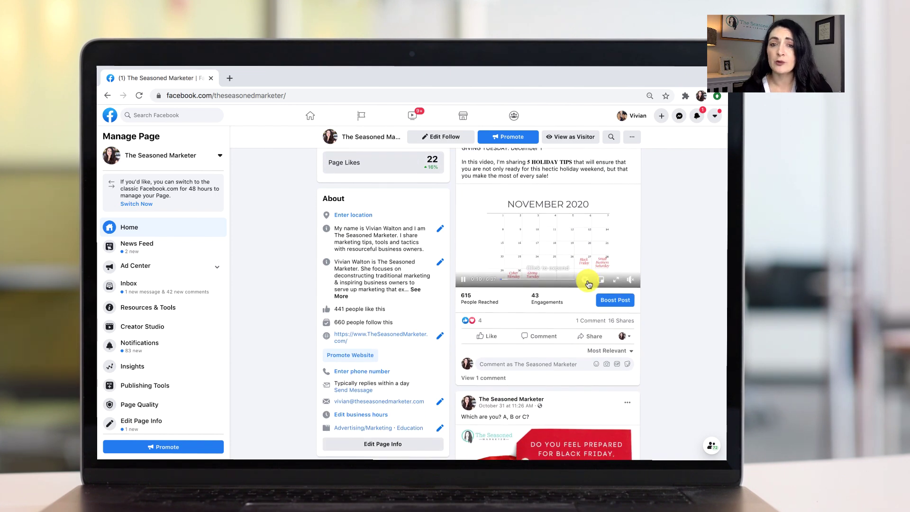
Step: Start sharing the holiday tips video post to a group and look through the list of available groups
left_click(596, 336)
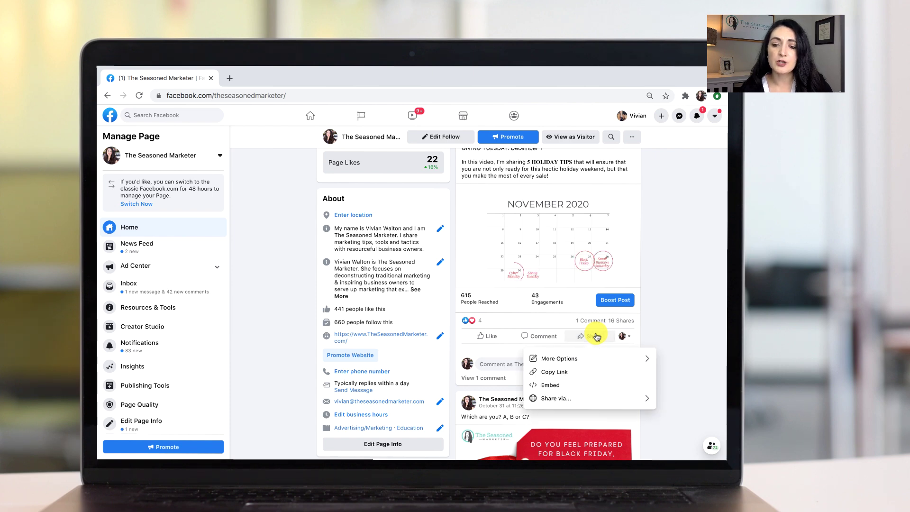
left_click(594, 360)
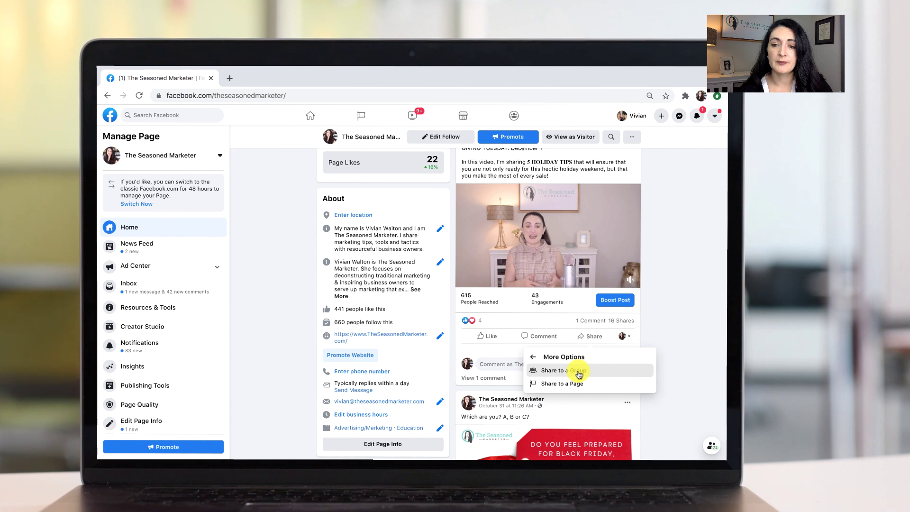
left_click(579, 374)
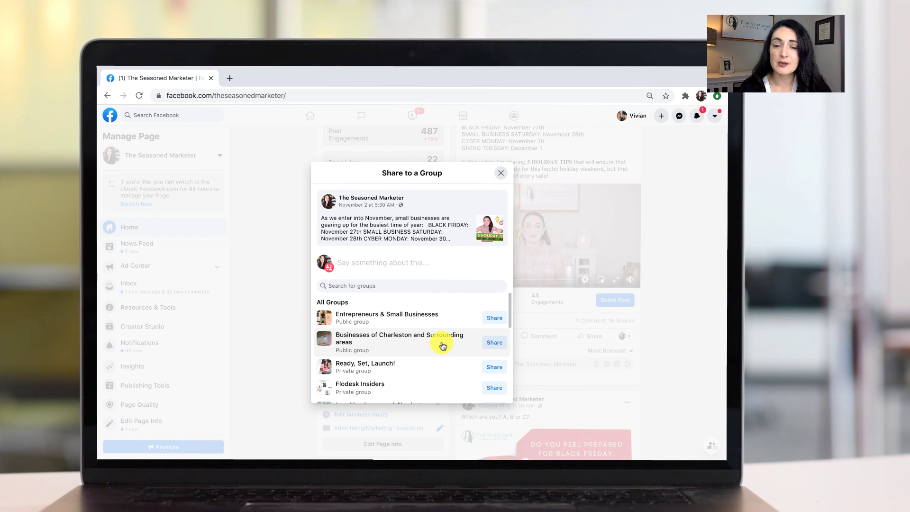
scroll(443, 345, "down", 2)
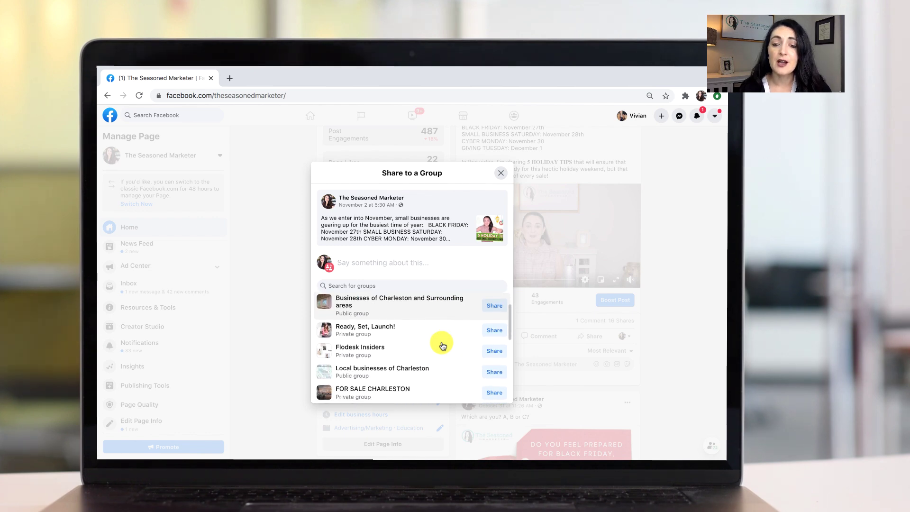
scroll(442, 344, "down", 5)
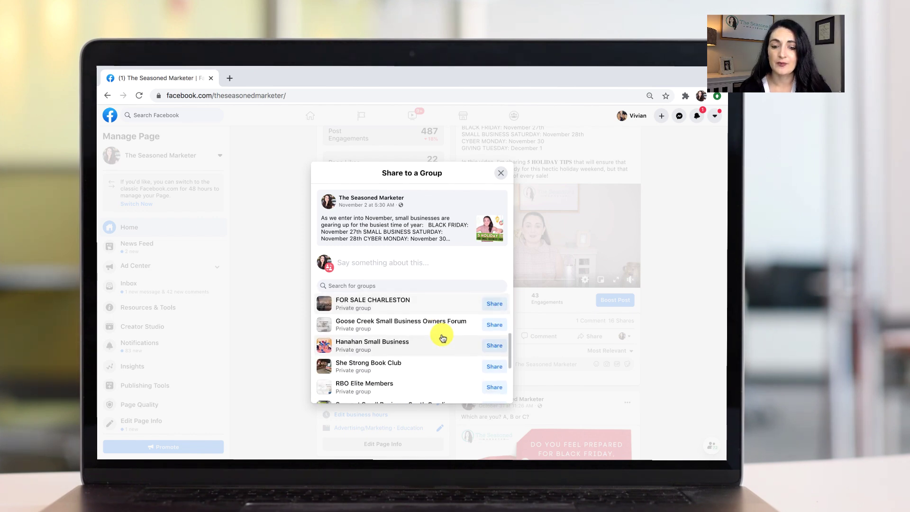
scroll(442, 337, "down", 4)
scroll(442, 337, "up", 15)
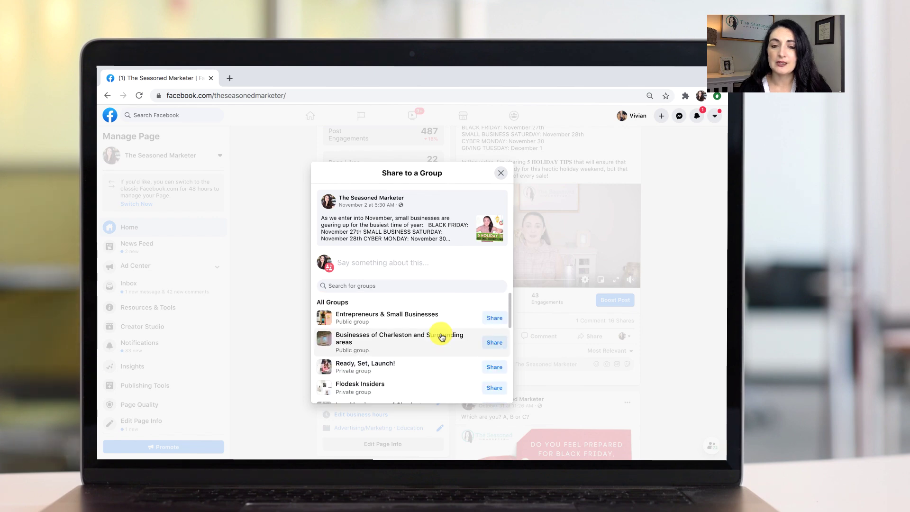
Step: Add the message "Hey this is my latest video" to the group share and look over the groups it can go to
left_click(397, 269)
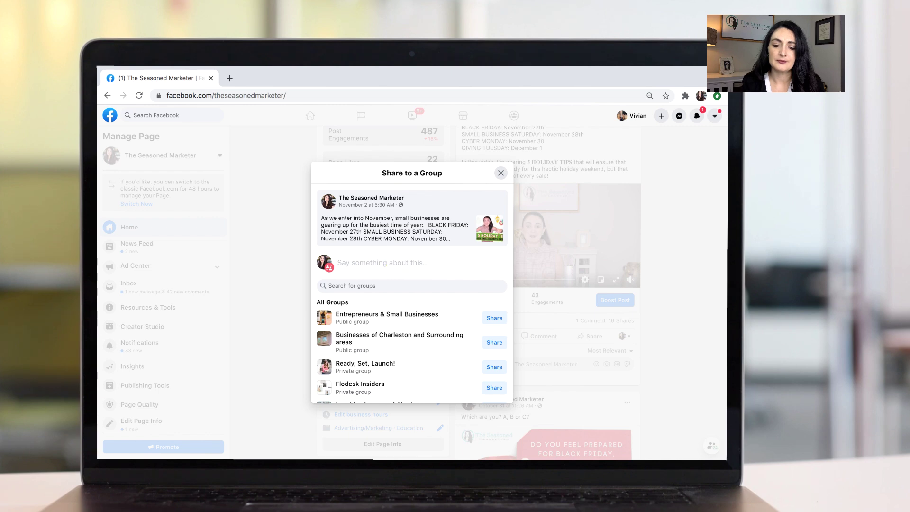
type("thisis my latest video")
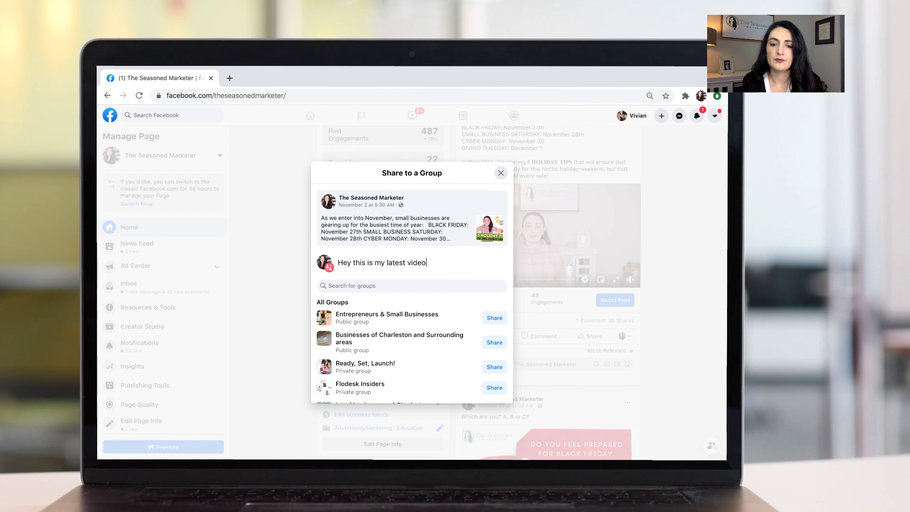
left_click(494, 318)
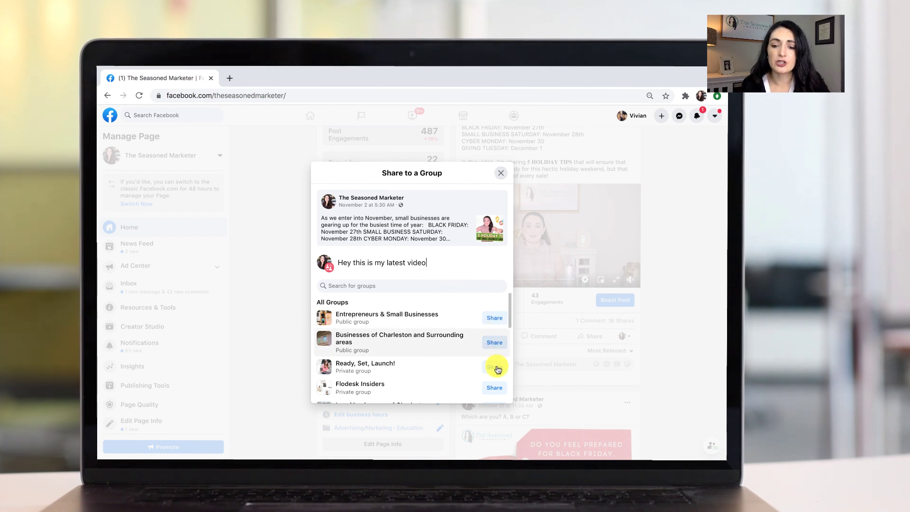
scroll(497, 396, "down", 2)
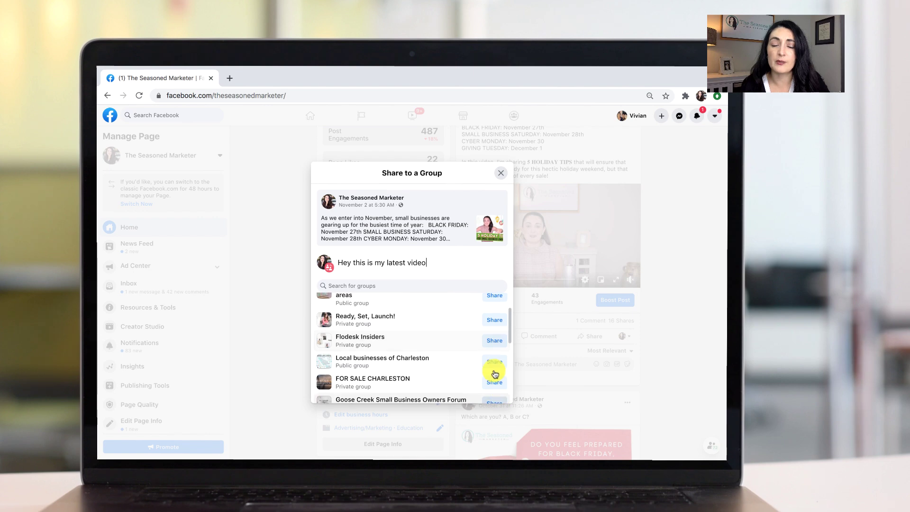
scroll(495, 374, "down", 5)
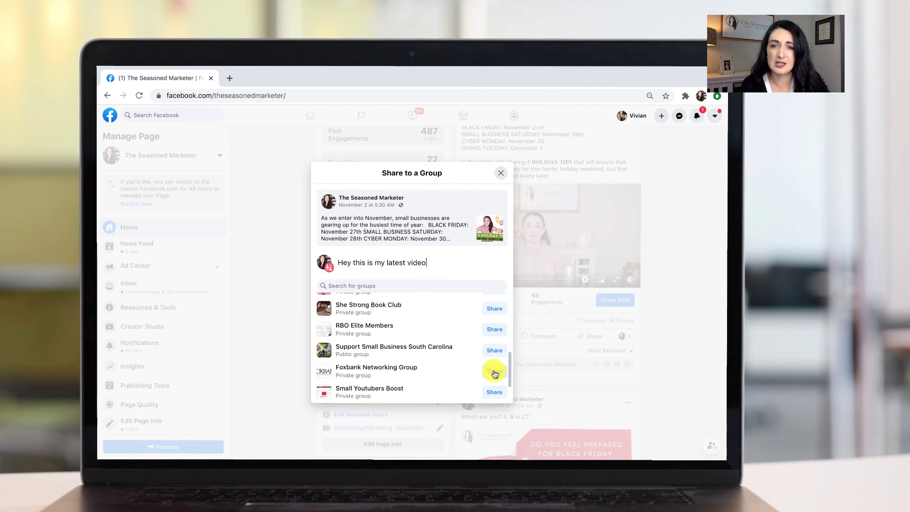
scroll(494, 374, "down", 1)
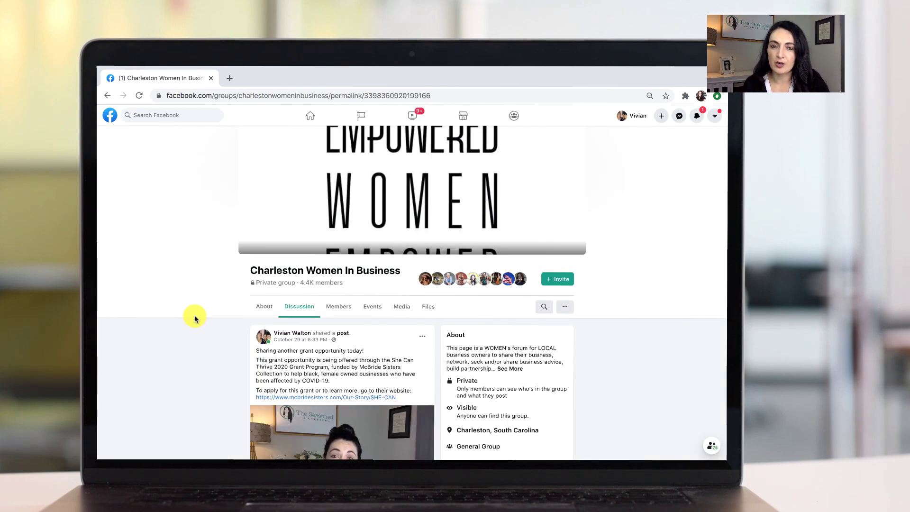
Step: Examine the shared grant opportunity post in the Charleston Women In Business group and highlight the message above the video
scroll(194, 318, "down", 3)
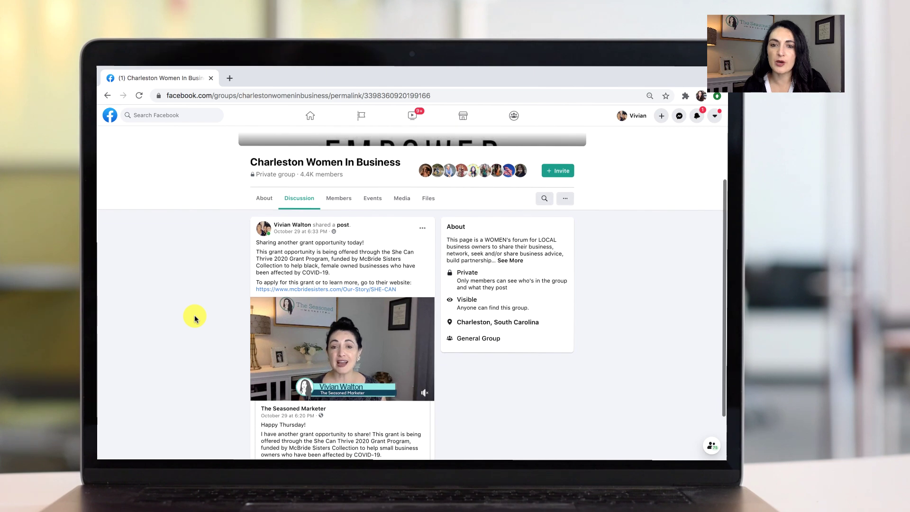
scroll(195, 319, "down", 1)
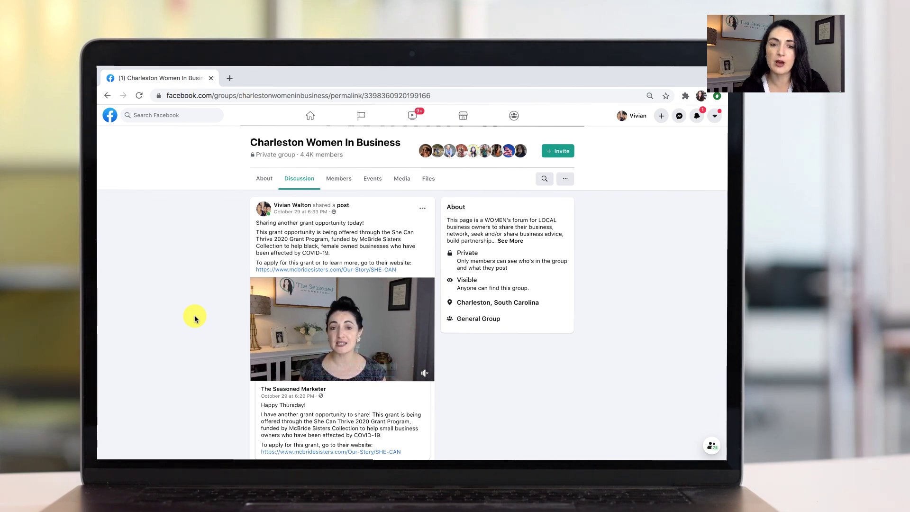
scroll(203, 352, "down", 1)
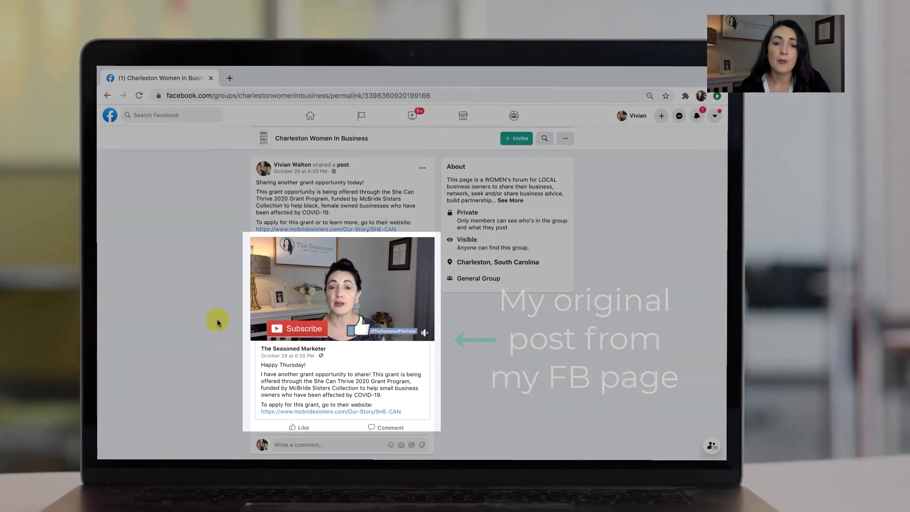
scroll(218, 319, "up", 1)
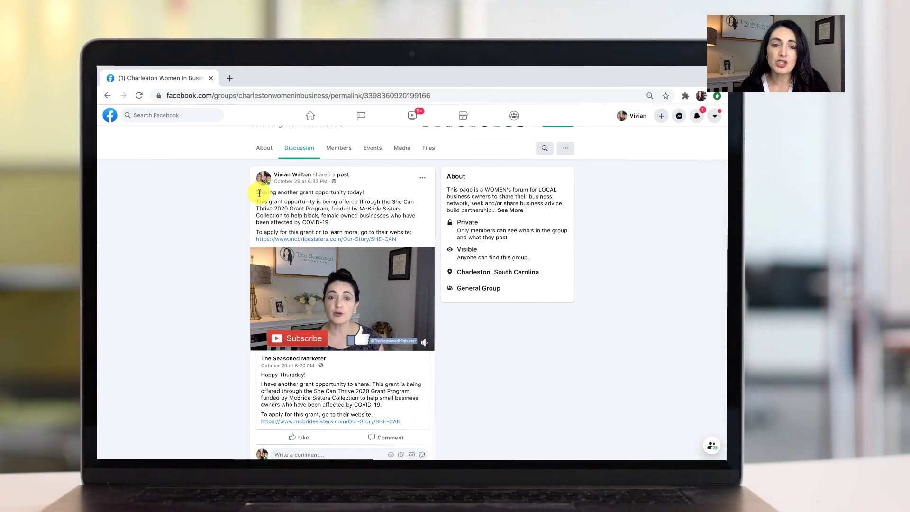
left_click_drag(256, 192, 415, 246)
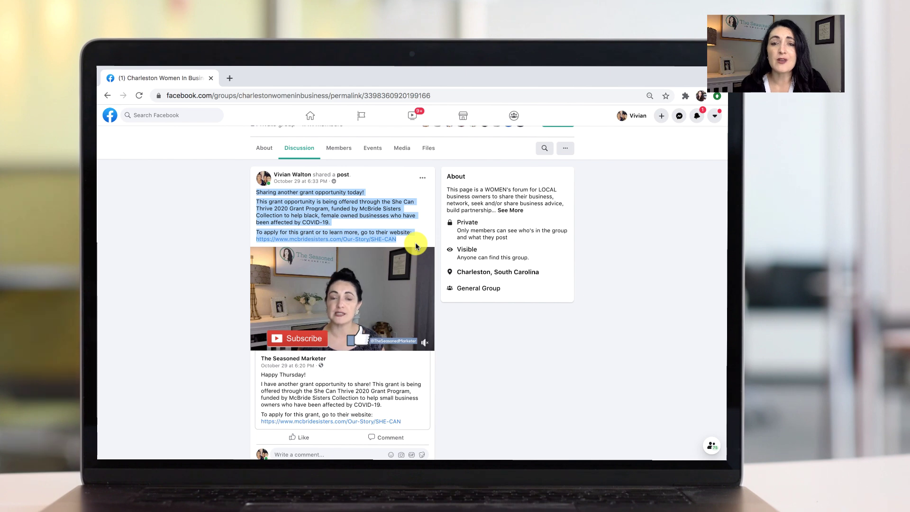